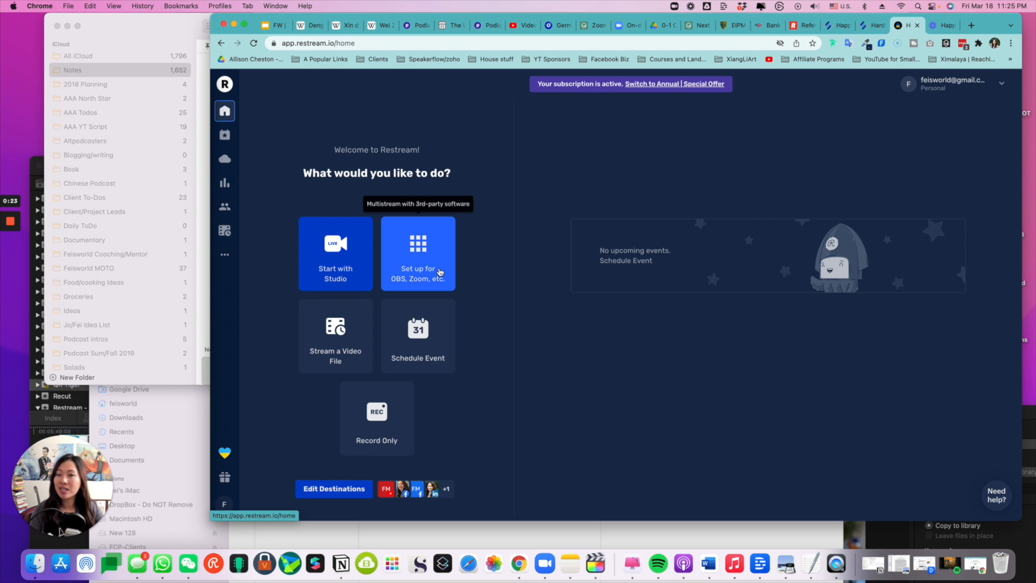
Step: Open Restream's setup for OBS, Zoom and similar software, and load the Zoom website in a new browser tab
{"action": "left_click", "coordinate": [447, 261]}
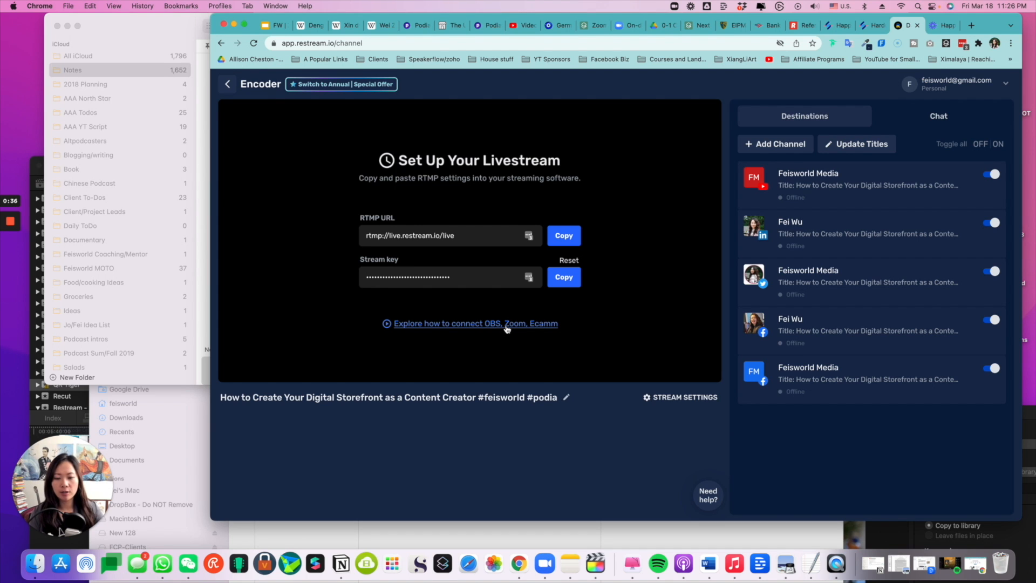
{"action": "left_click", "coordinate": [971, 25]}
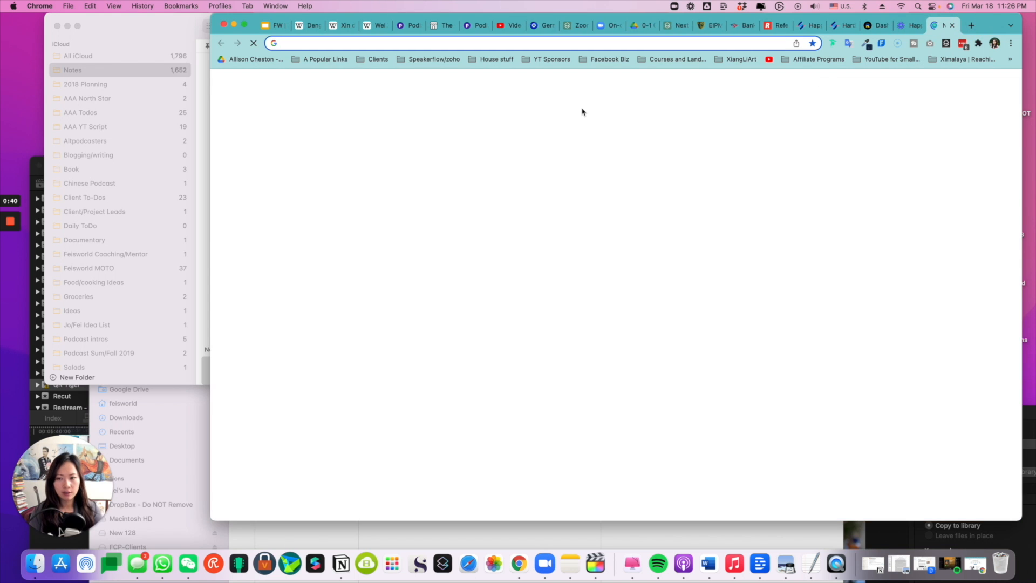
{"action": "type", "text": "zoom"}
{"action": "key", "text": "Return"}
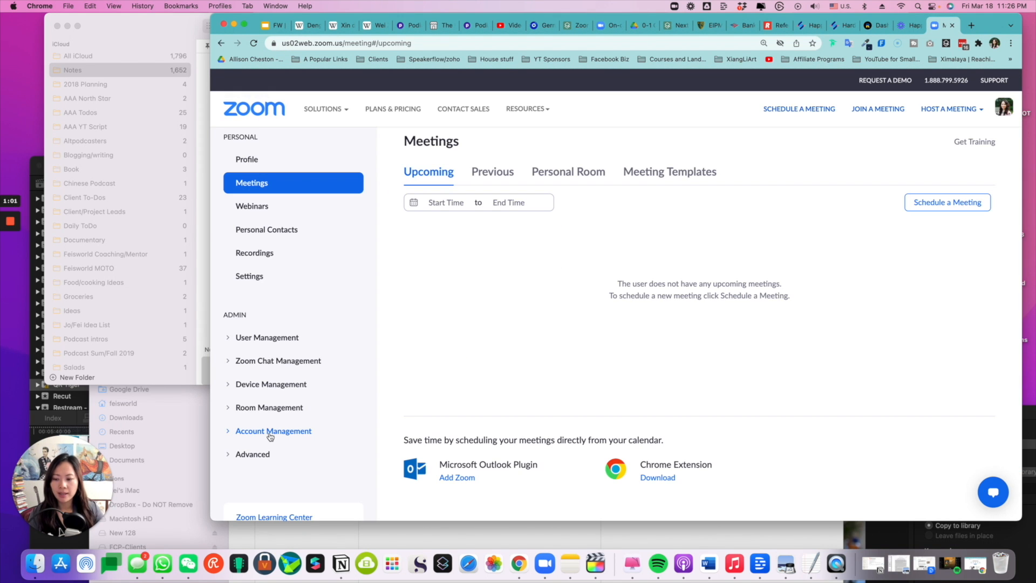
Step: Open the Zoom account settings and search them for "livestream"
{"action": "left_click", "coordinate": [270, 432]}
{"action": "scroll", "coordinate": [273, 435], "scroll_direction": "down", "scroll_amount": 2}
{"action": "left_click", "coordinate": [277, 409]}
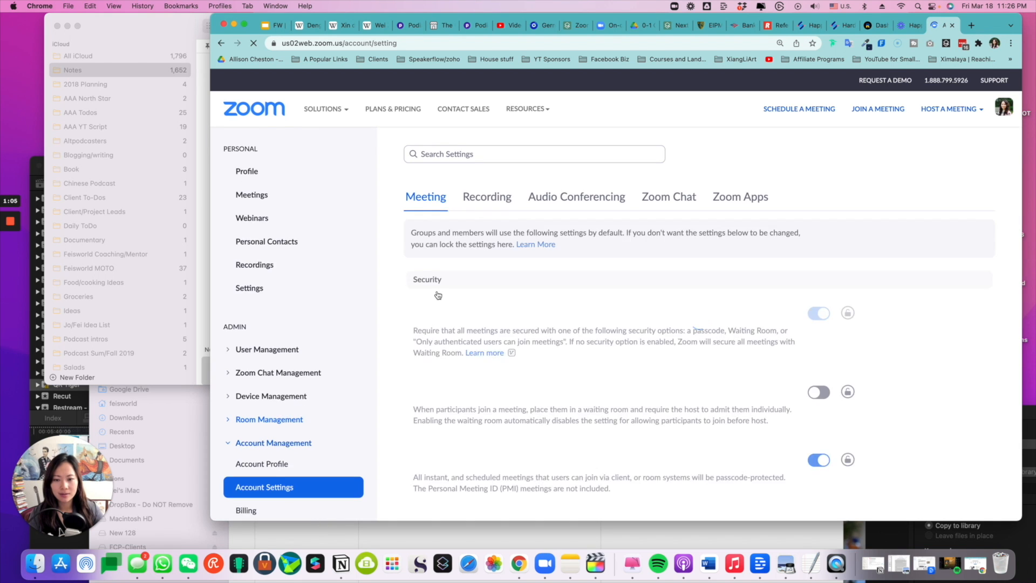
{"action": "left_click", "coordinate": [463, 217]}
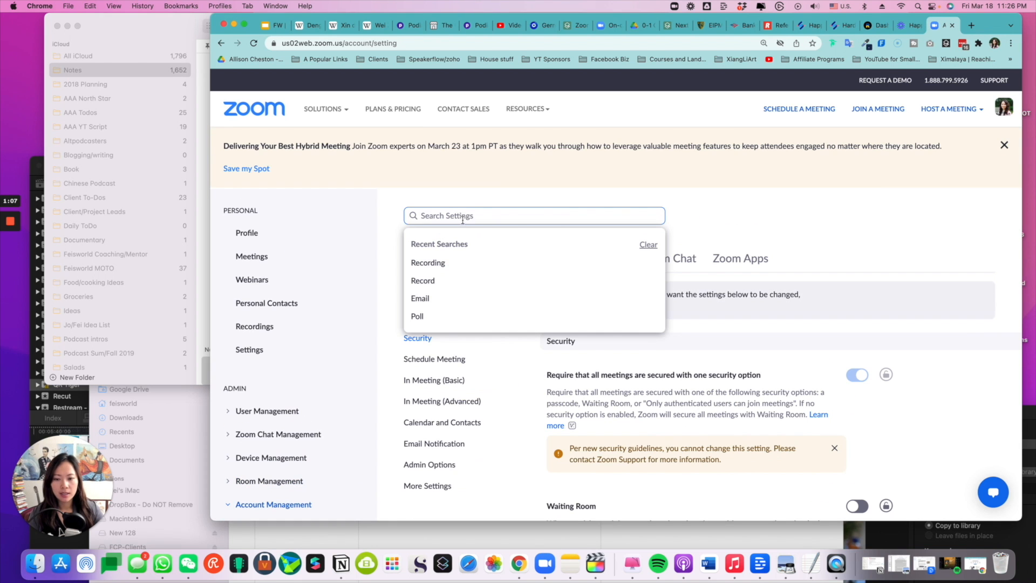
{"action": "type", "text": "livestream"}
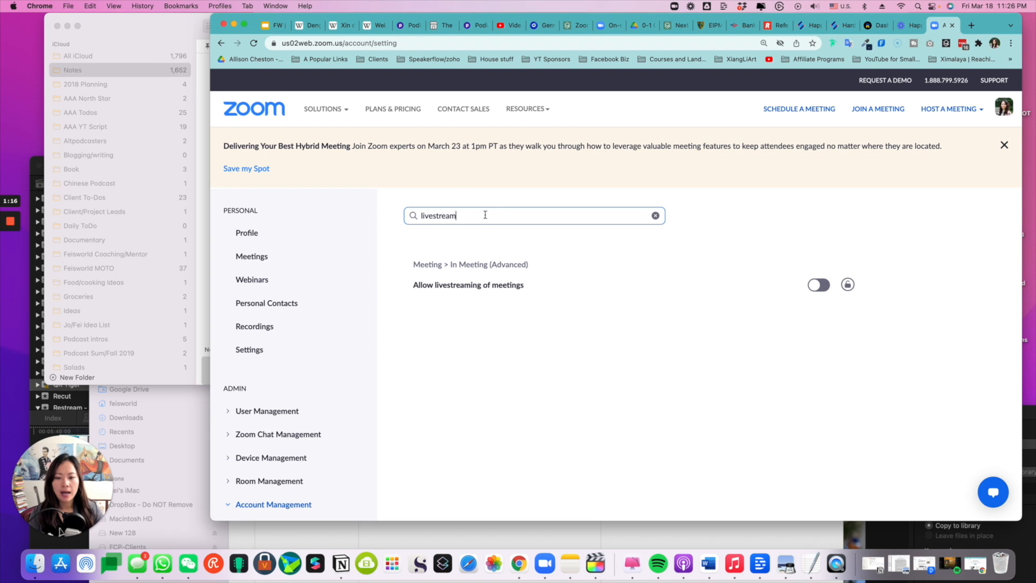
Step: Enable "Allow livestreaming of meetings" for all groups and users, and include Custom Live Streaming Service
{"action": "left_click", "coordinate": [816, 286]}
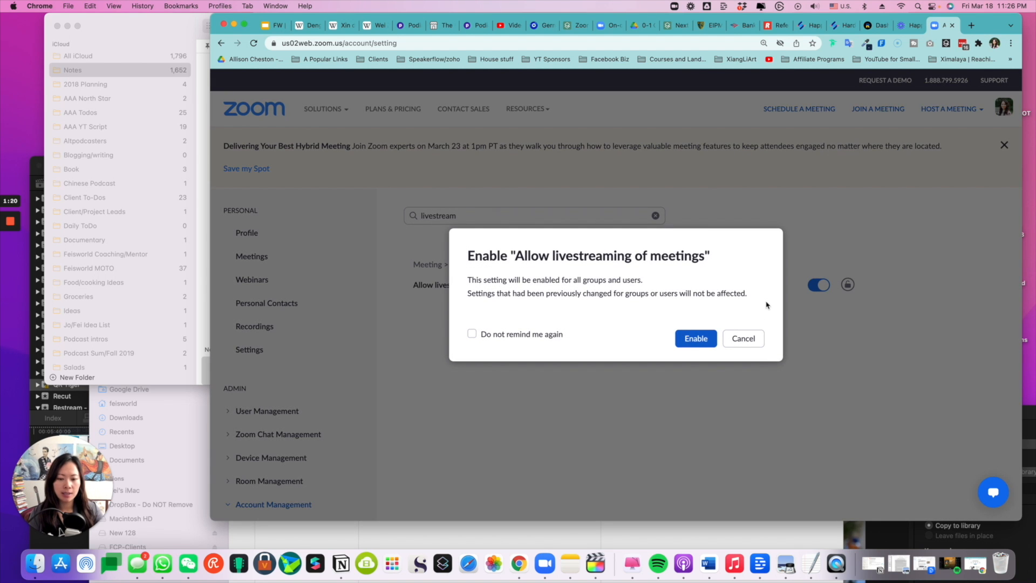
{"action": "left_click", "coordinate": [696, 338]}
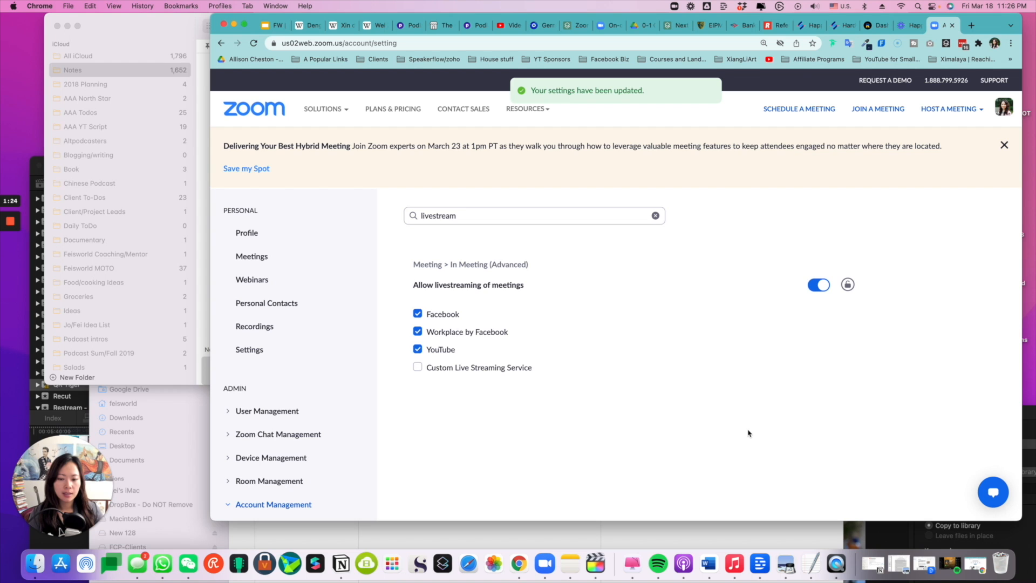
{"action": "left_click", "coordinate": [419, 369]}
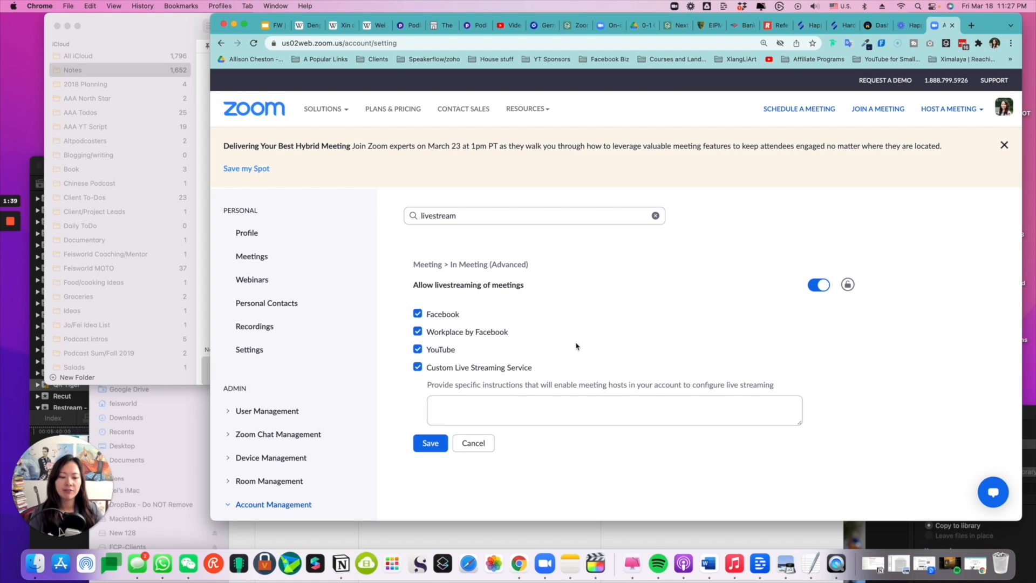
Step: Enter the RTMP URL rtmp://live.restream.io/live and the Restream stream key as the custom streaming service instructions, and save them
{"action": "left_click", "coordinate": [571, 401]}
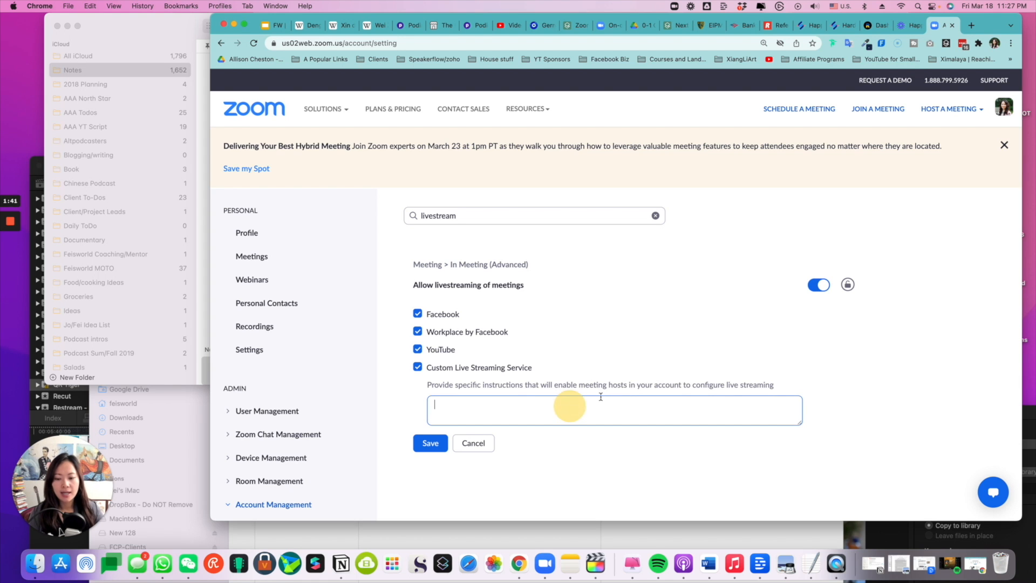
{"action": "left_click", "coordinate": [870, 27]}
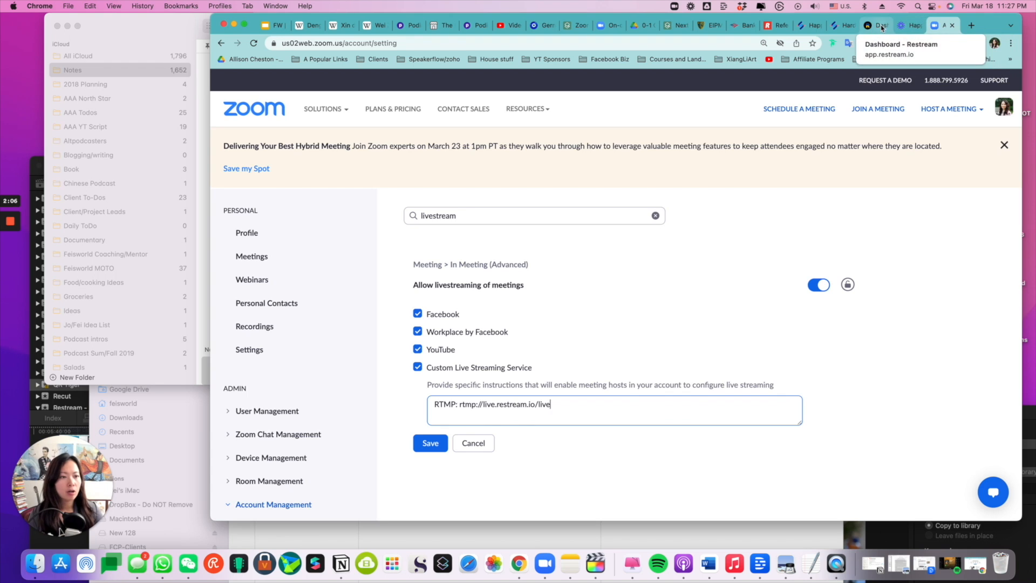
{"action": "left_click", "coordinate": [881, 25]}
{"action": "left_click", "coordinate": [564, 277]}
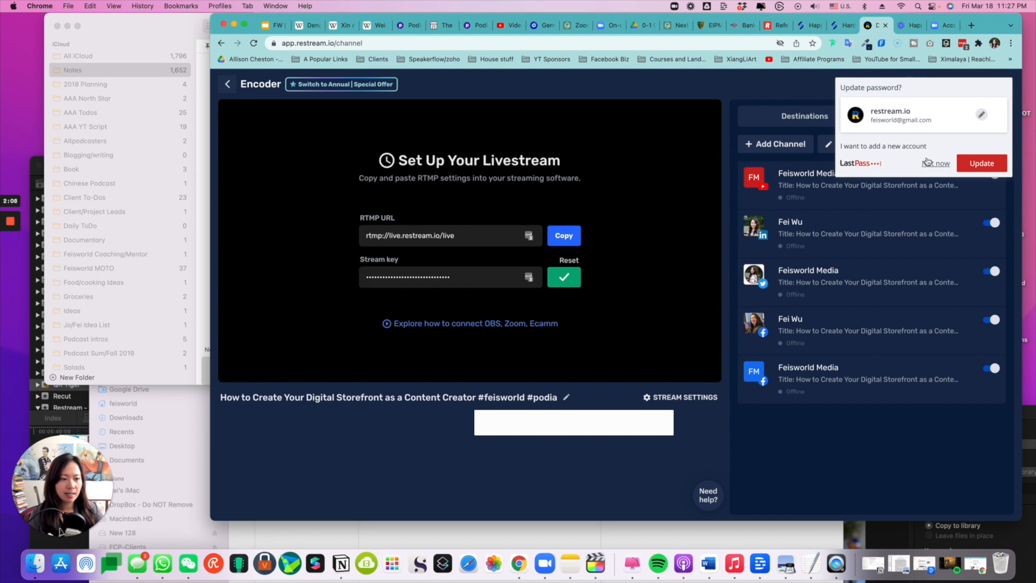
{"action": "type", "text": "ey:"}
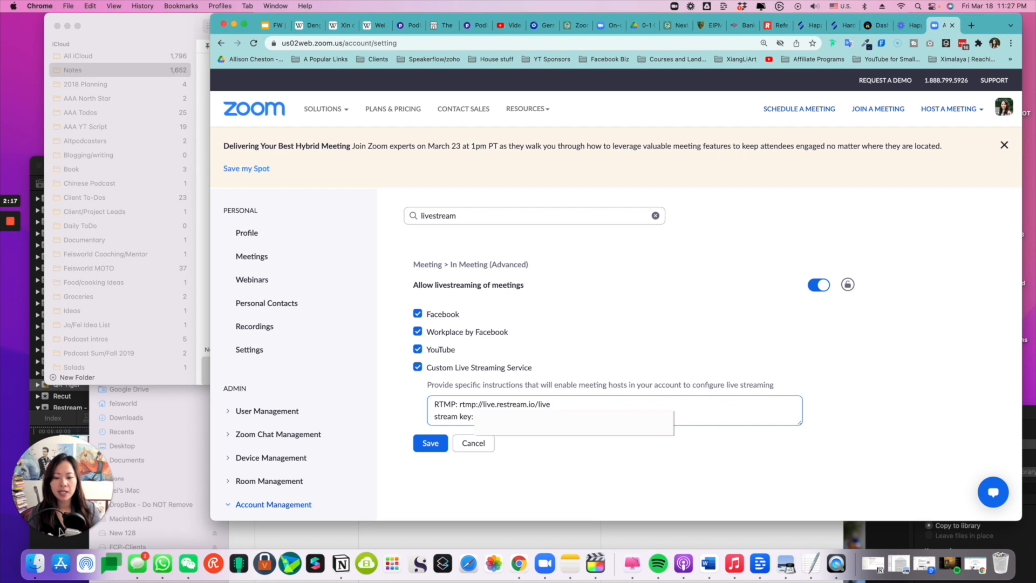
{"action": "left_click", "coordinate": [927, 98]}
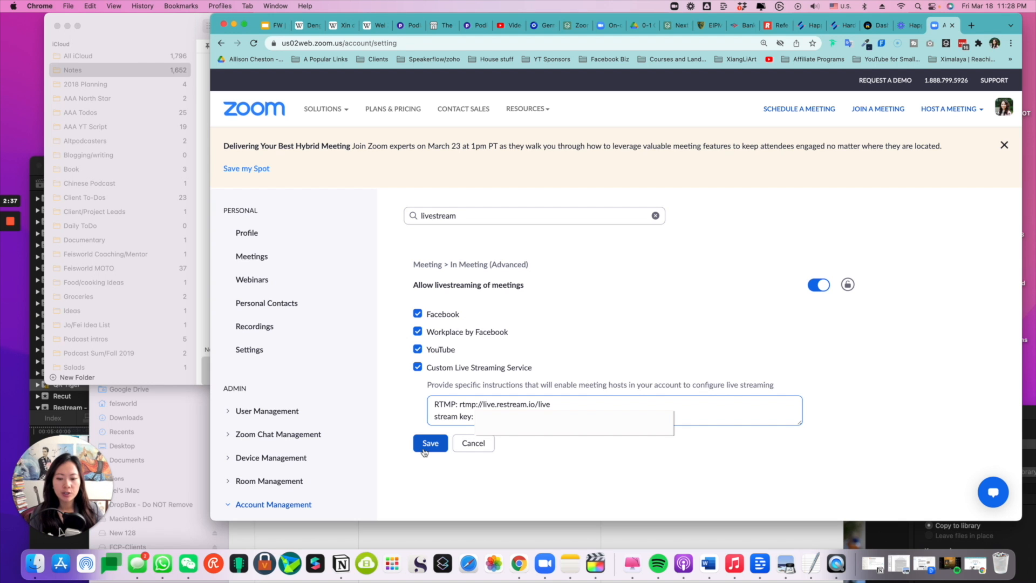
{"action": "left_click", "coordinate": [430, 443]}
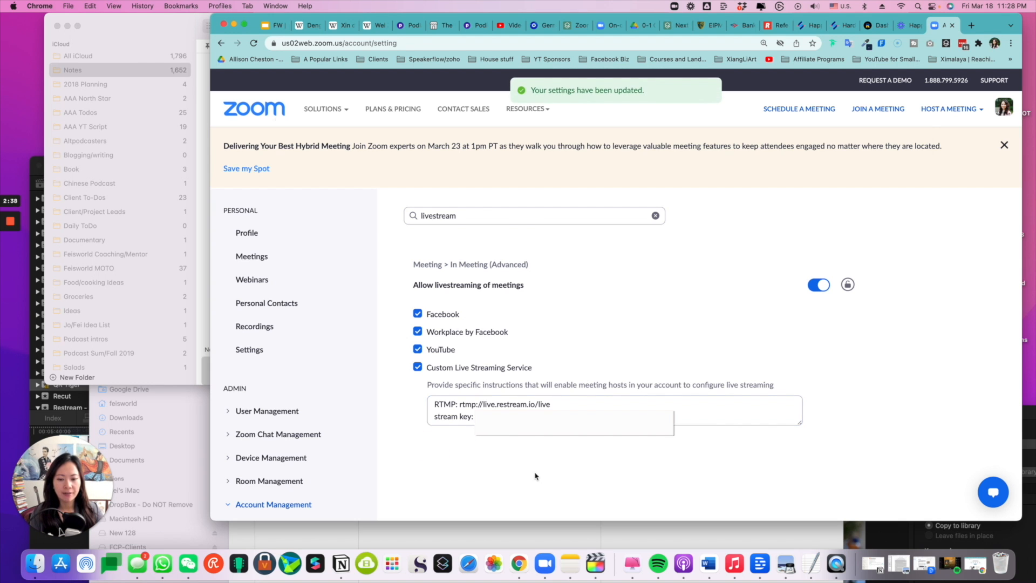
Step: Start a new meeting in the Zoom desktop app and open its custom live streaming service setup
{"action": "mouse_move", "coordinate": [550, 108]}
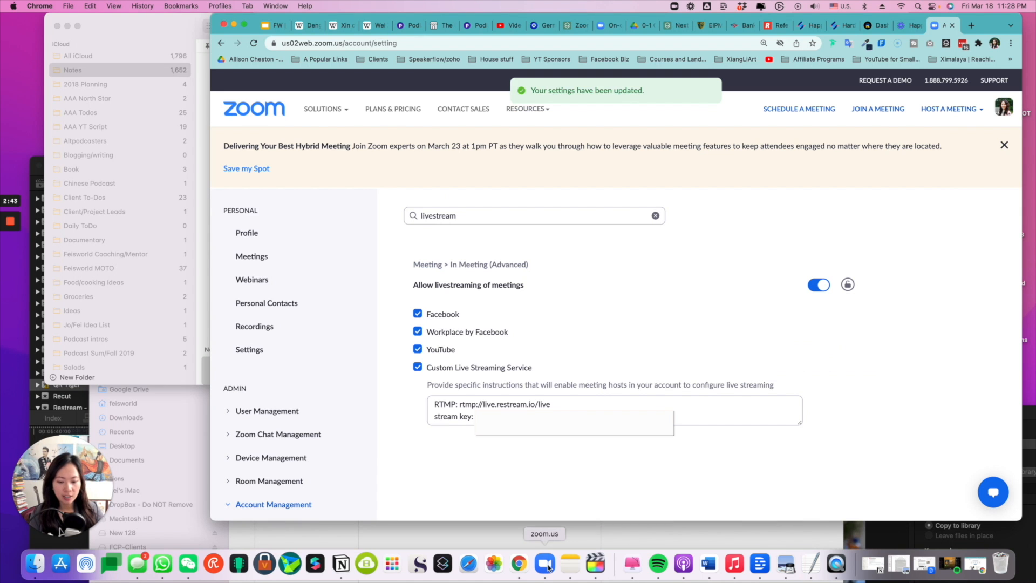
{"action": "mouse_move", "coordinate": [40, 537]}
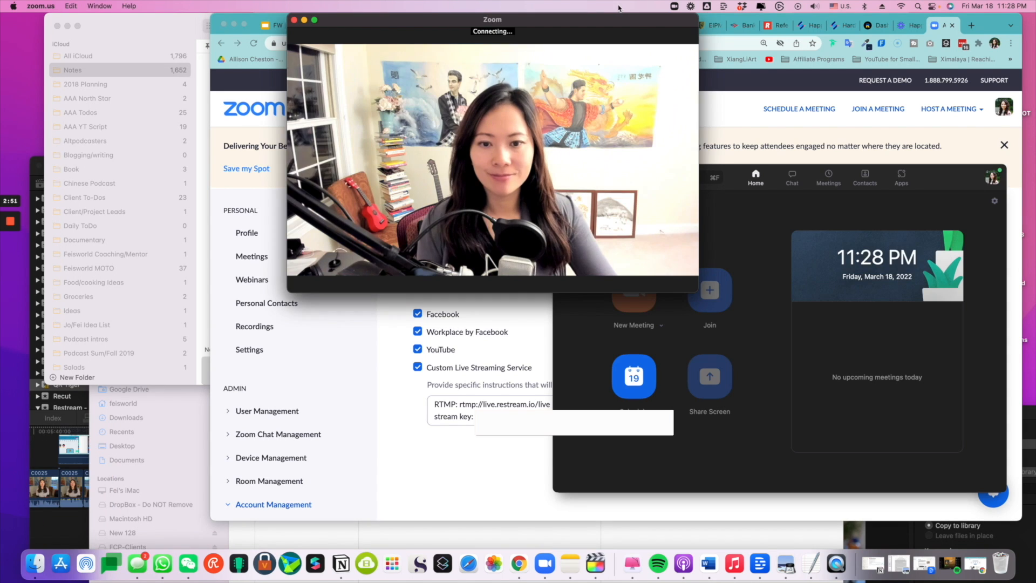
{"action": "left_click_drag", "start_coordinate": [627, 24], "coordinate": [661, 24]}
{"action": "left_click", "coordinate": [668, 278]}
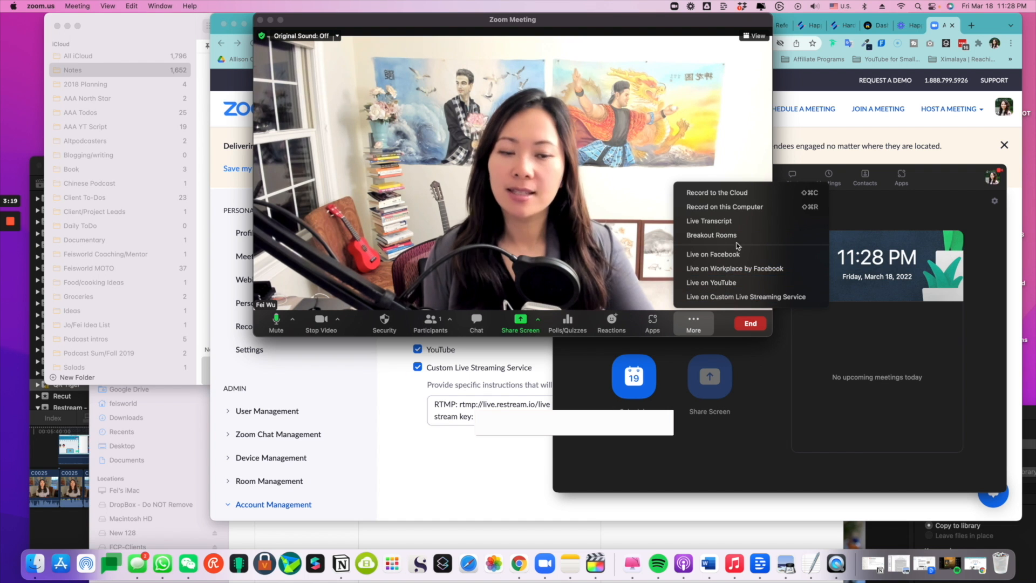
{"action": "left_click", "coordinate": [745, 296]}
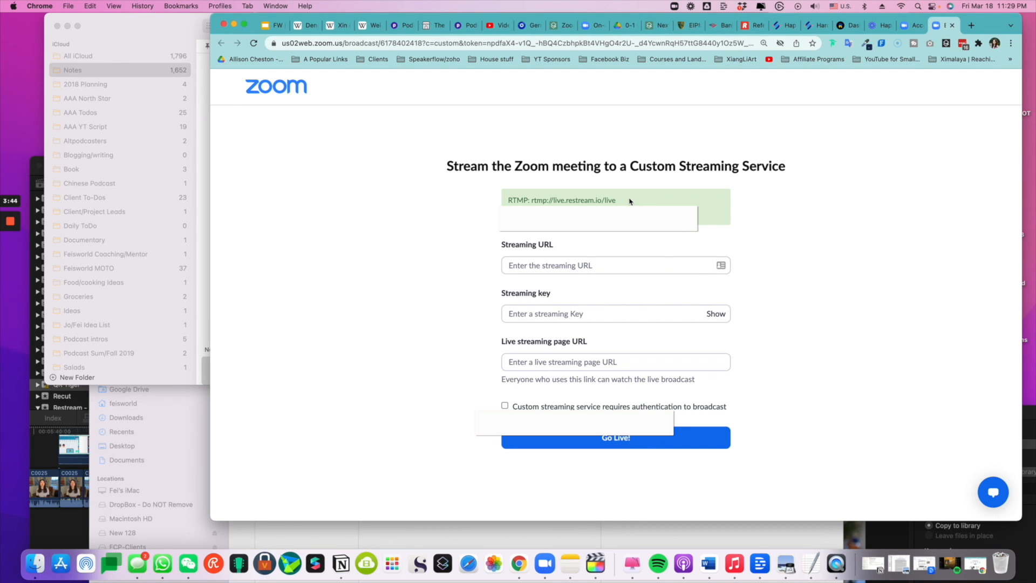
Step: Fill in the meeting's streaming URL as rtmp://live.restream.io/live and paste the stream key into the streaming key field
{"action": "left_click_drag", "start_coordinate": [628, 201], "coordinate": [537, 203]}
{"action": "key", "text": "super+c"}
{"action": "left_click", "coordinate": [561, 265]}
{"action": "key", "text": "super+v"}
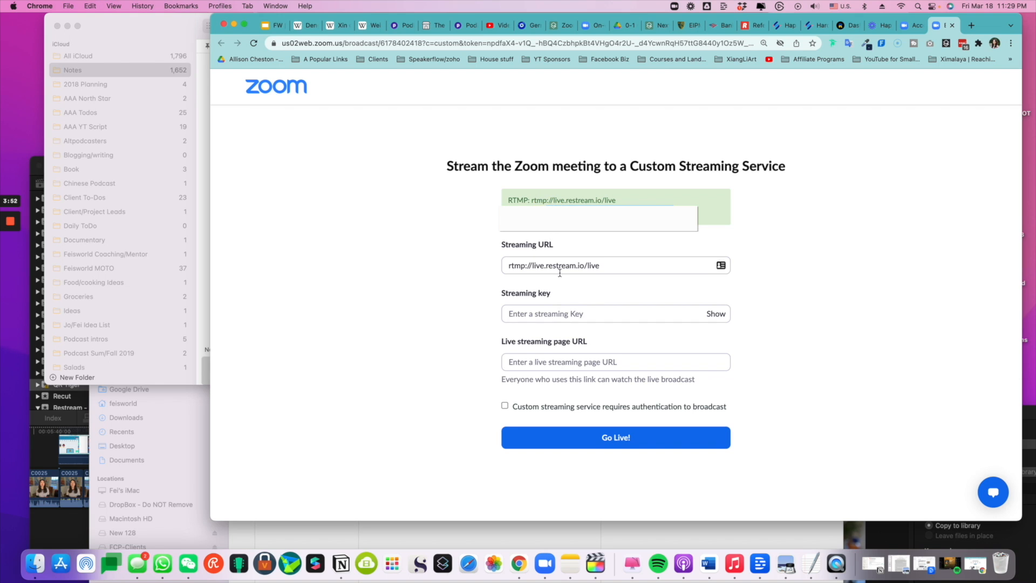
{"action": "left_click", "coordinate": [563, 313]}
{"action": "key", "text": "super+v"}
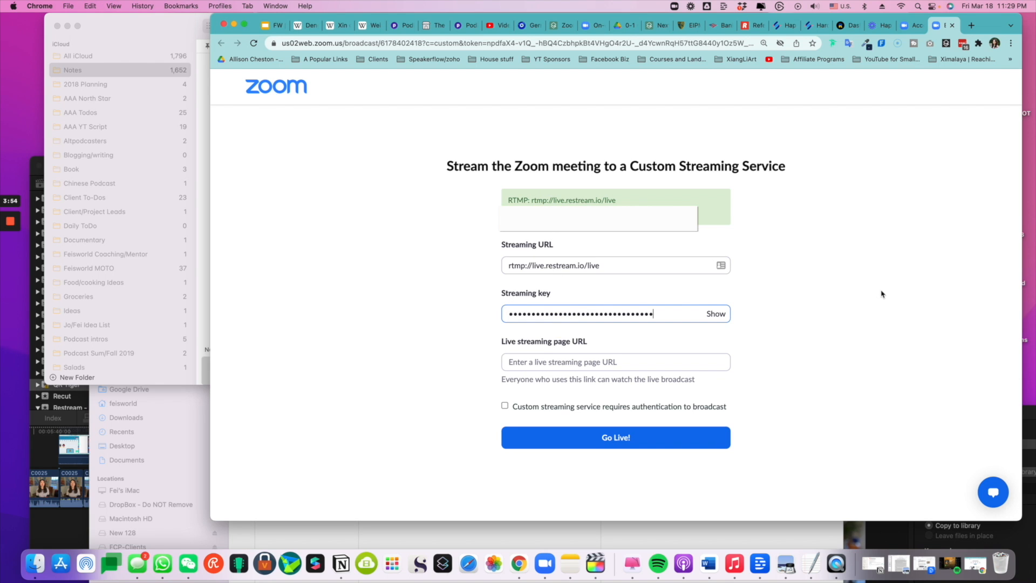
{"action": "left_click", "coordinate": [656, 358]}
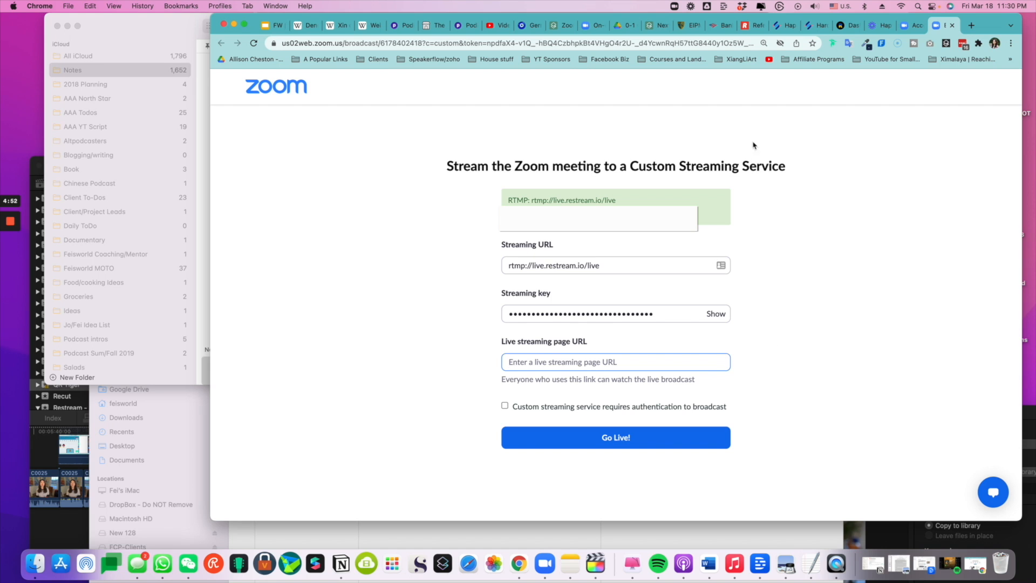
Step: Switch to the Restream encoder page and toggle the LinkedIn and YouTube destinations off and back on
{"action": "left_click", "coordinate": [851, 27]}
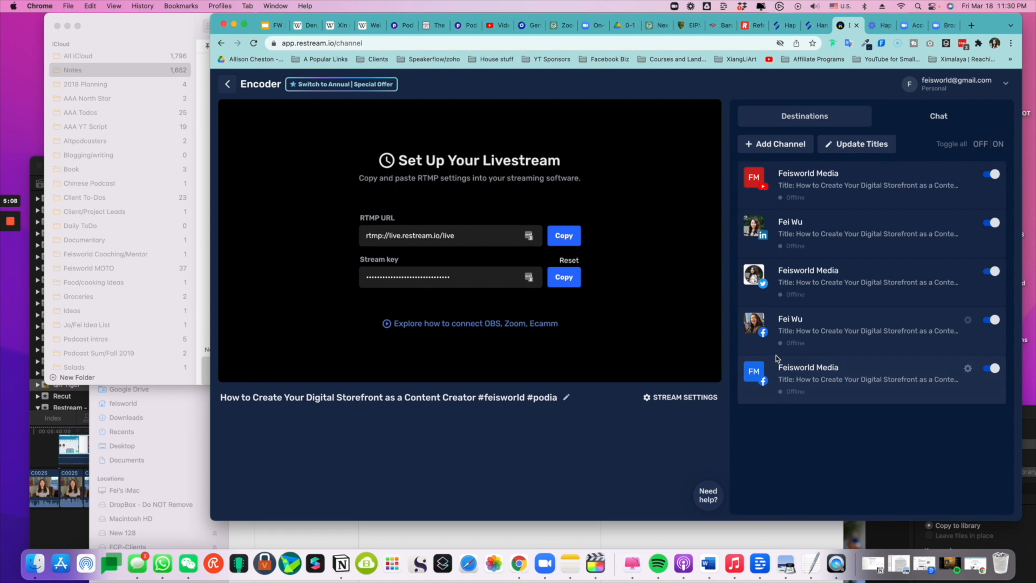
{"action": "left_click", "coordinate": [989, 223]}
{"action": "left_click", "coordinate": [990, 224]}
{"action": "left_click", "coordinate": [990, 175]}
{"action": "left_click", "coordinate": [990, 175]}
Step: Examine the full list of platforms that can be added as Restream channels, including Custom RTMP, and close it
{"action": "left_click", "coordinate": [784, 152]}
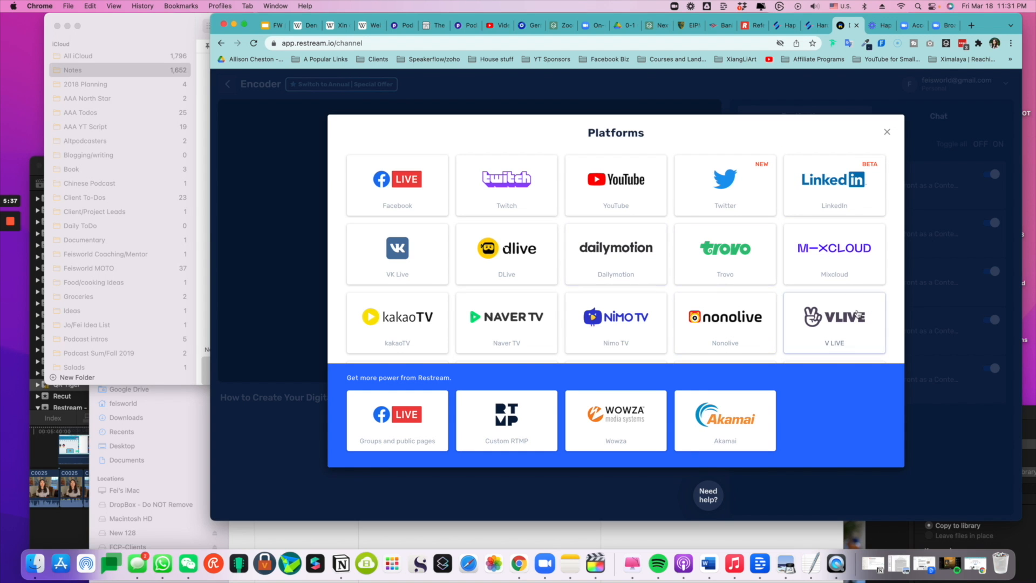
{"action": "scroll", "coordinate": [800, 313], "scroll_direction": "down", "scroll_amount": 1}
{"action": "scroll", "coordinate": [774, 323], "scroll_direction": "down", "scroll_amount": 5}
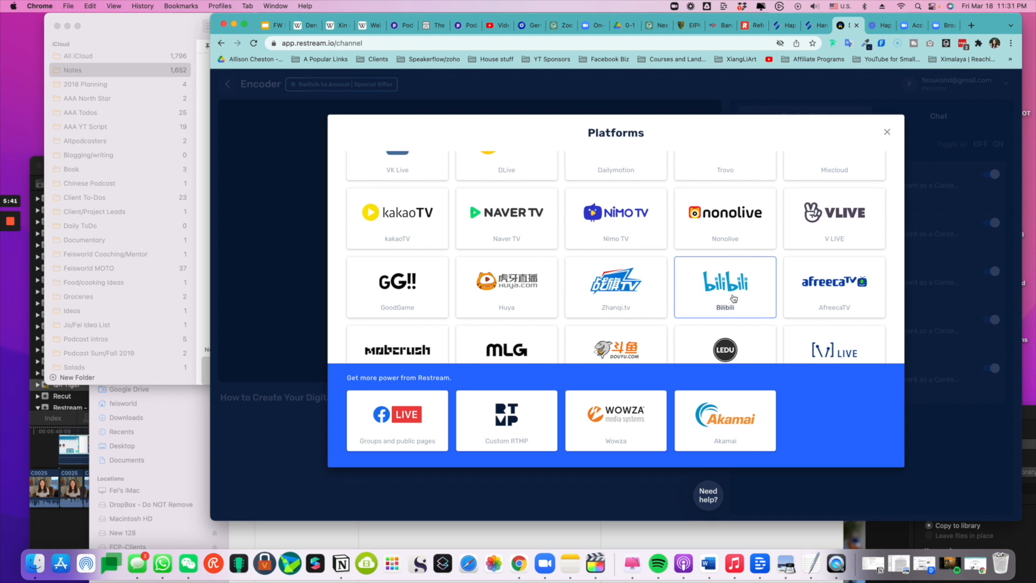
{"action": "scroll", "coordinate": [851, 286], "scroll_direction": "down", "scroll_amount": 5}
{"action": "scroll", "coordinate": [852, 295], "scroll_direction": "down", "scroll_amount": 2}
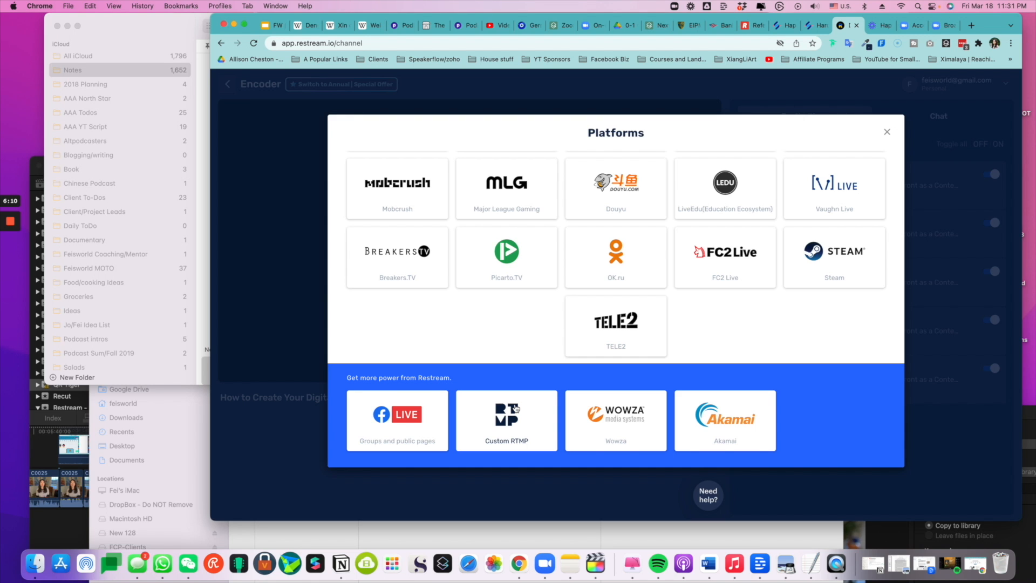
{"action": "left_click", "coordinate": [888, 132]}
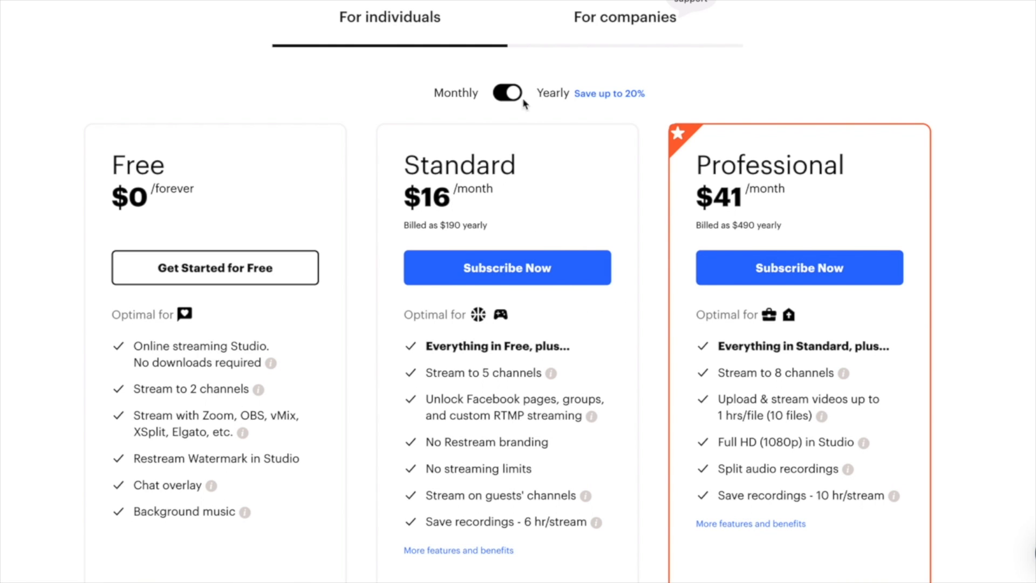
Step: Show monthly billing prices for the individual Restream plans
{"action": "left_click", "coordinate": [504, 93]}
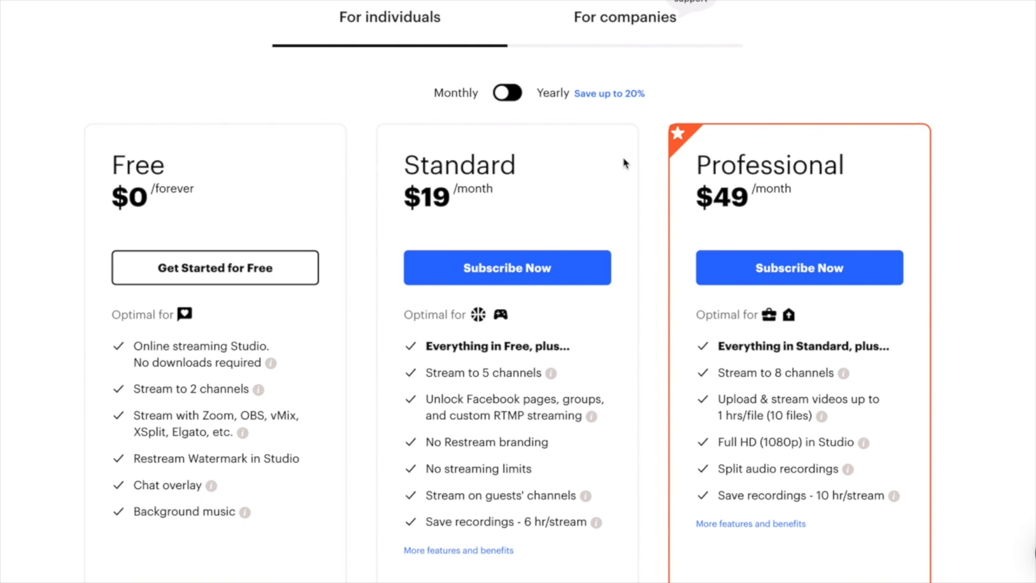